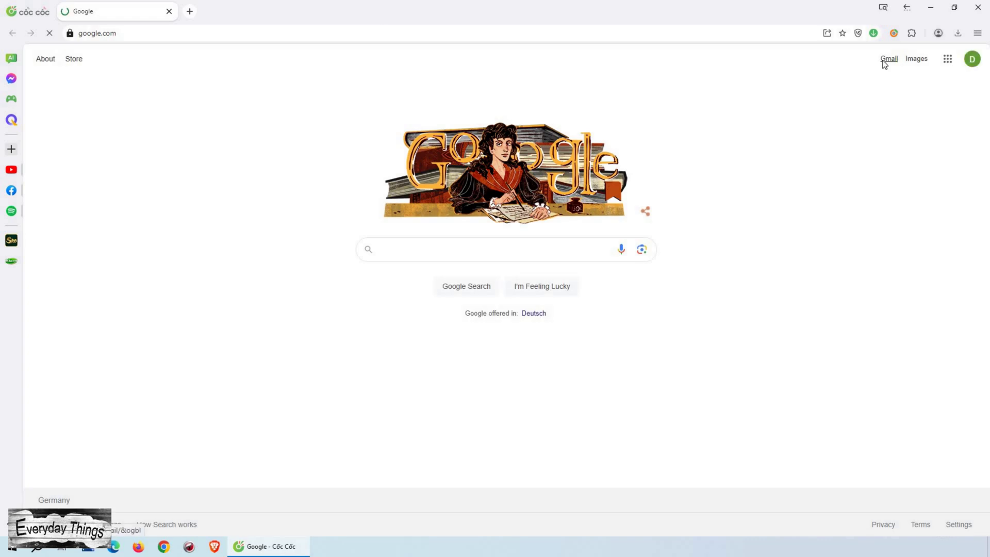
From the Gmail inbox, open 'Manage your Google Account' from the profile avatar menu.
{"action": "left_click", "coordinate": [887, 58]}
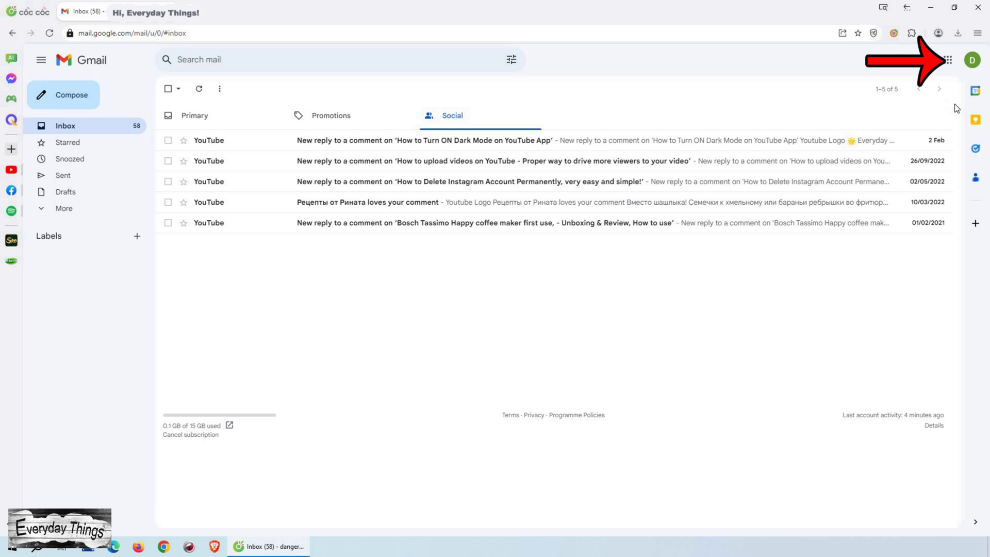
{"action": "left_click", "coordinate": [972, 61]}
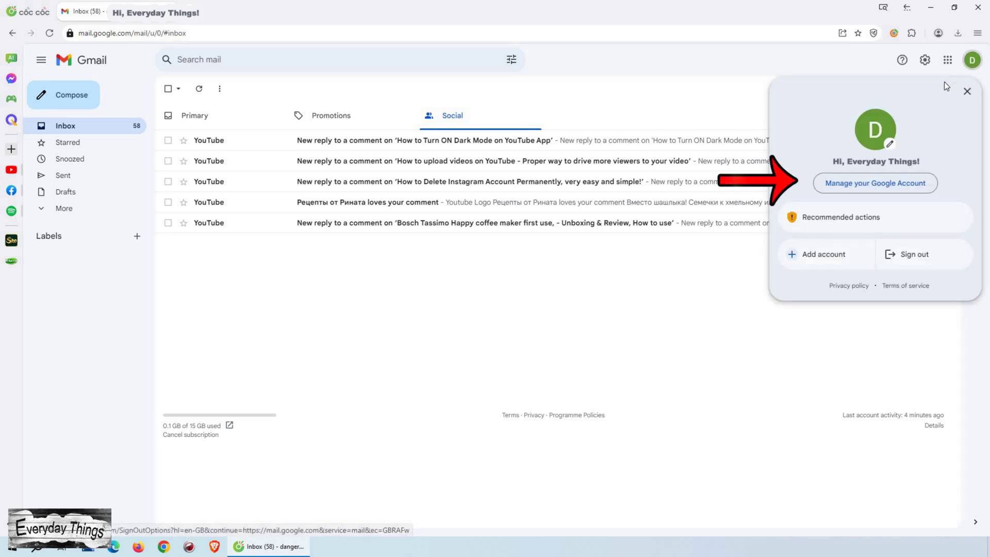
{"action": "left_click", "coordinate": [931, 186]}
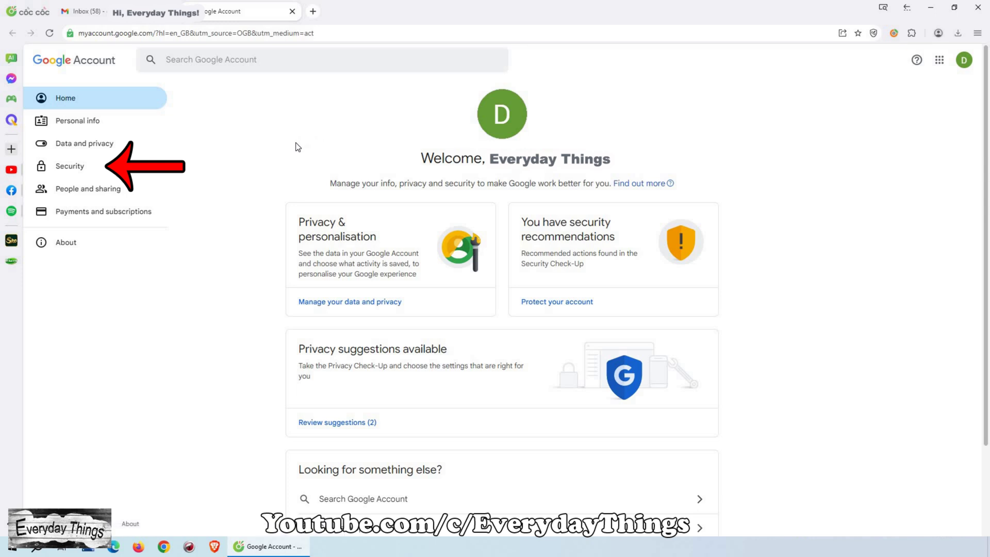
Go to Security, open the Password page, and focus the new password field.
{"action": "left_click", "coordinate": [70, 166]}
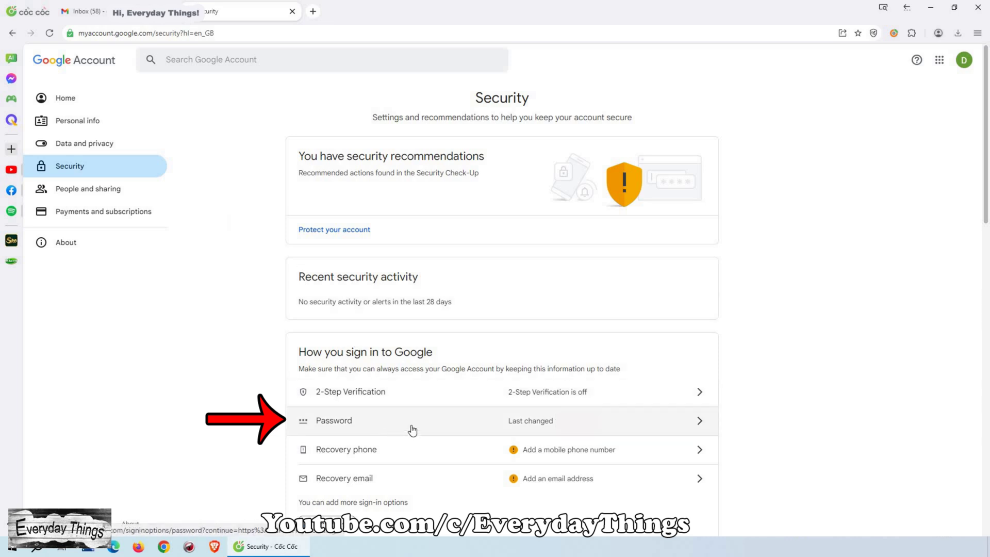
{"action": "left_click", "coordinate": [692, 428]}
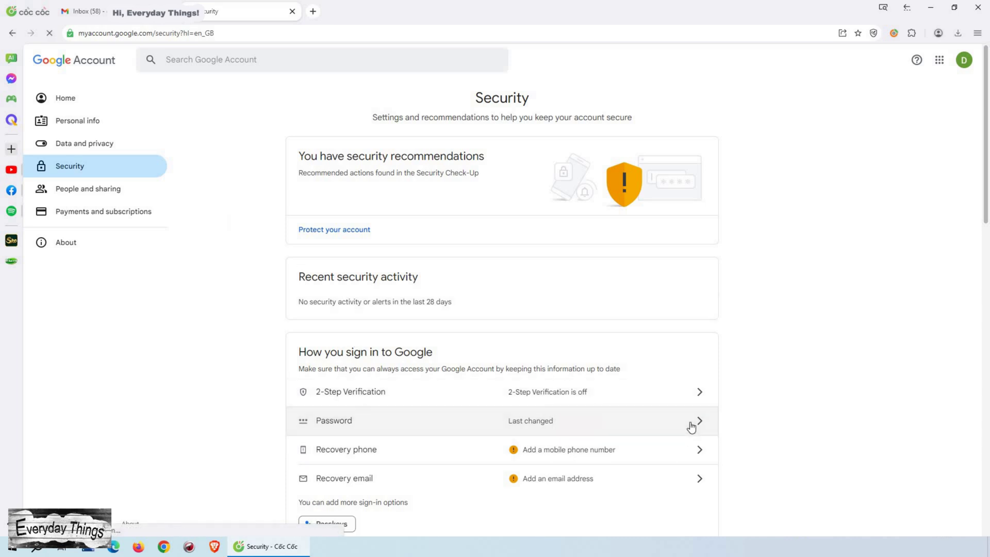
{"action": "left_click", "coordinate": [319, 229]}
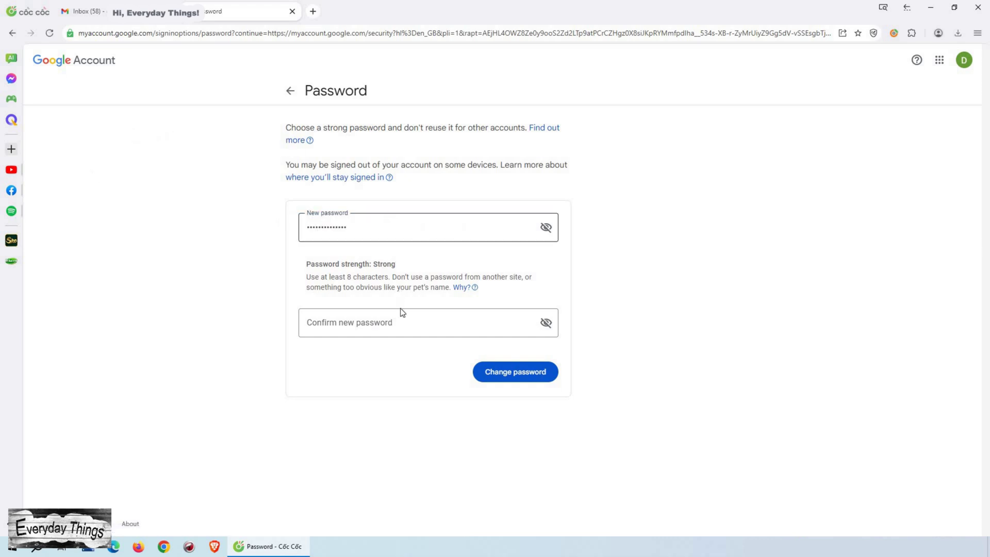
Confirm the new password and submit it with 'Change password'.
{"action": "left_click", "coordinate": [401, 322]}
{"action": "type", "text": "•••••••••••••"}
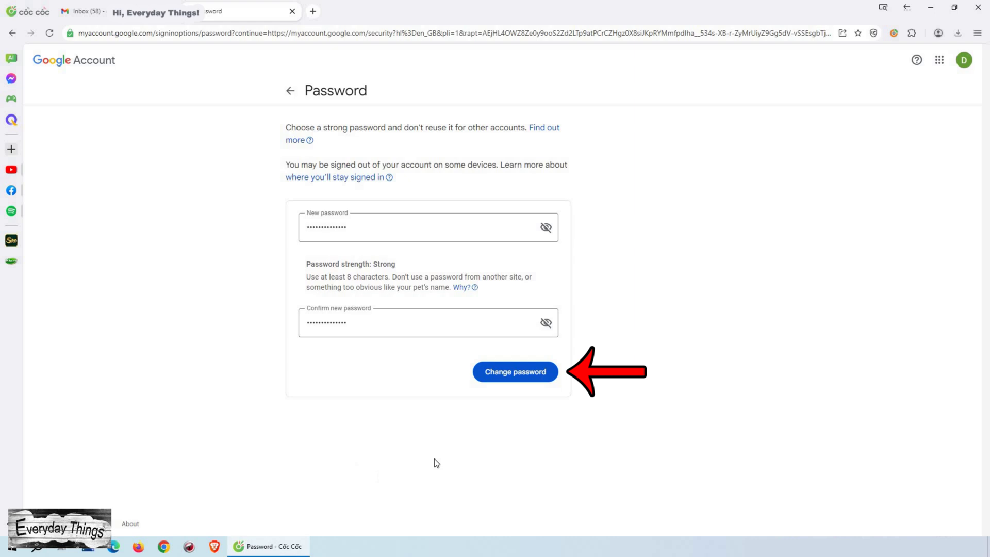
{"action": "left_click", "coordinate": [513, 377]}
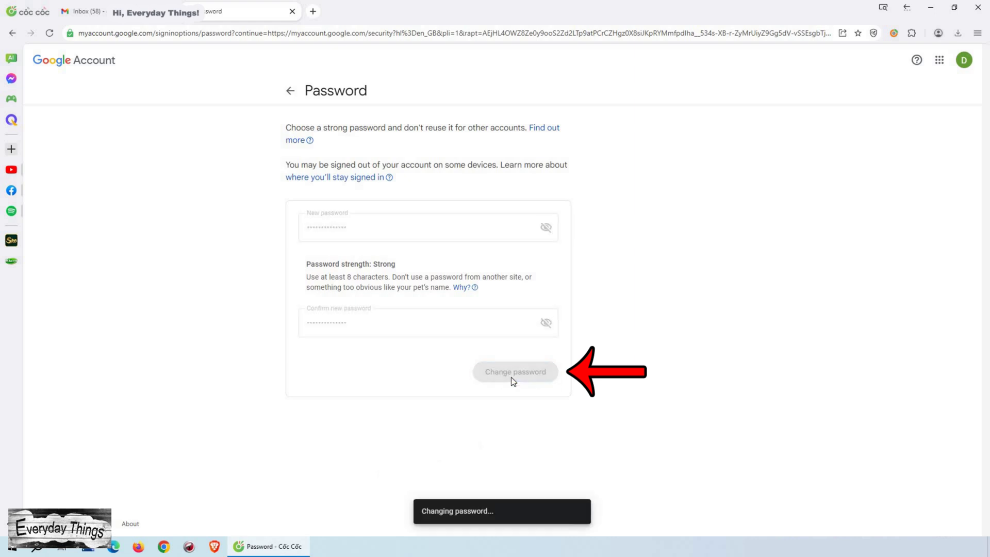